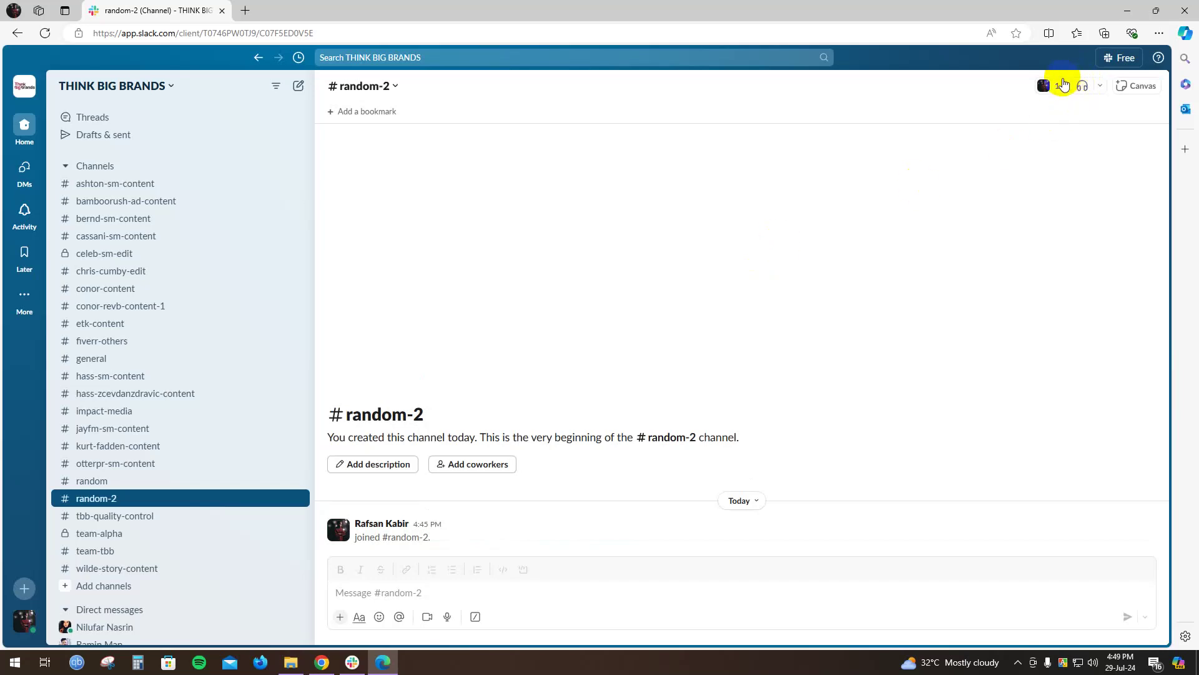
Start a huddle in #random-2, pop it into its own window, and maximize it
{"action": "left_click", "coordinate": [1083, 87]}
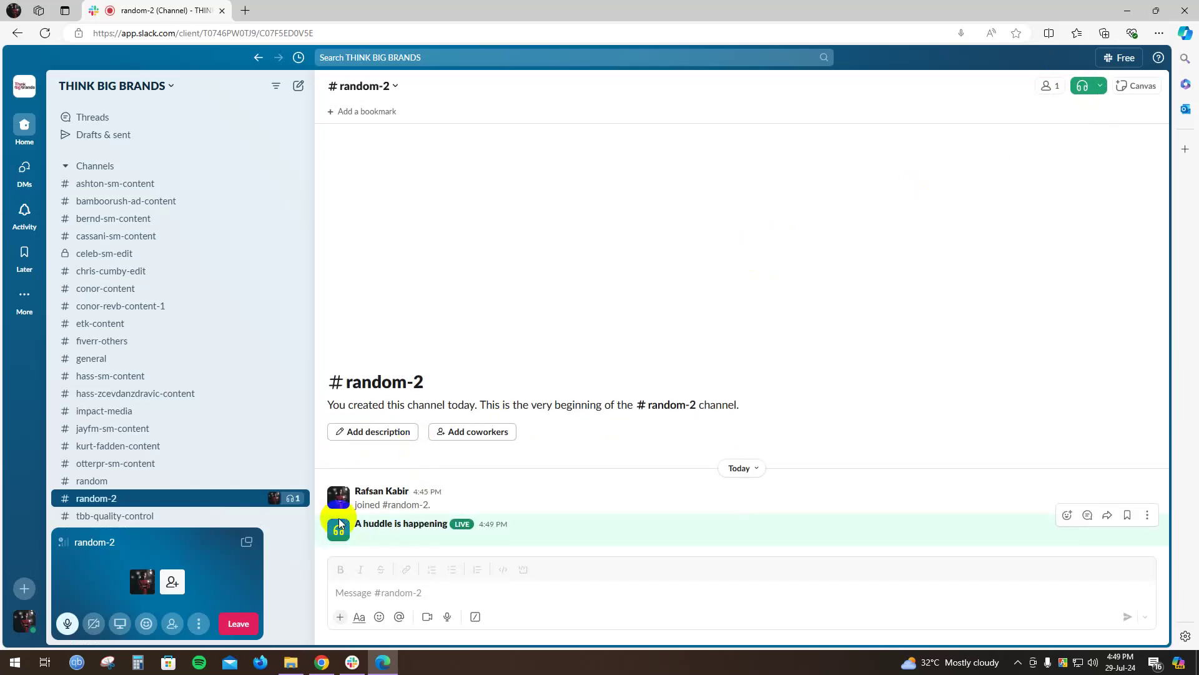
{"action": "left_click", "coordinate": [248, 544]}
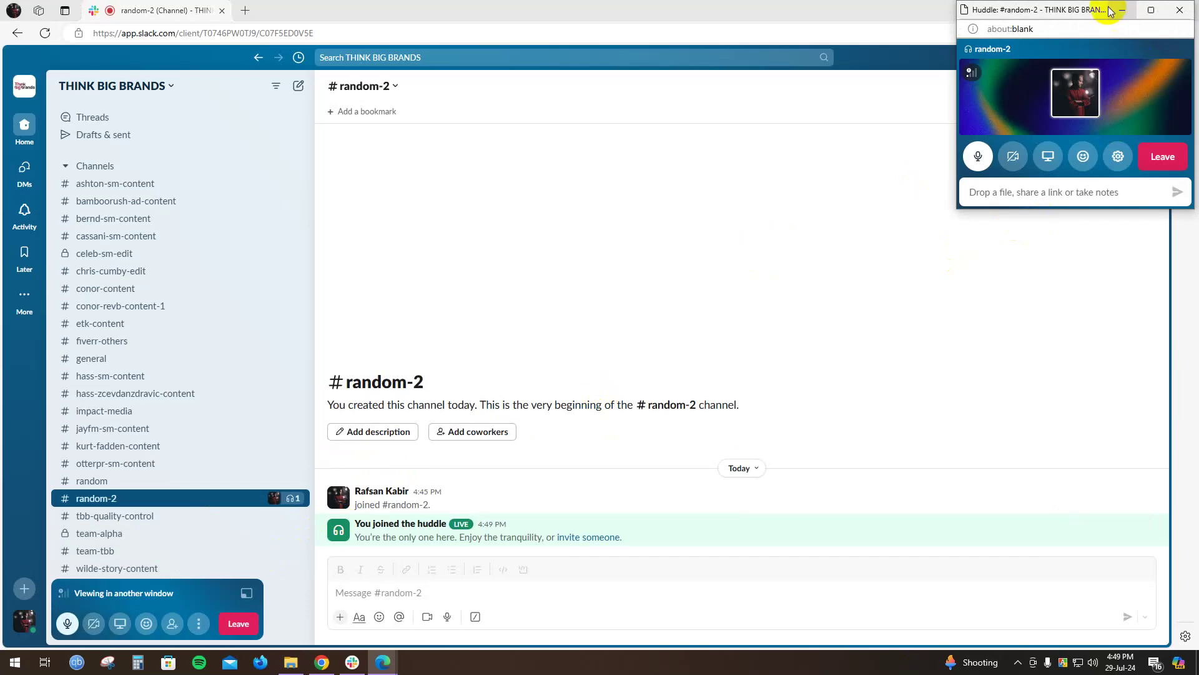
{"action": "left_click", "coordinate": [1149, 10]}
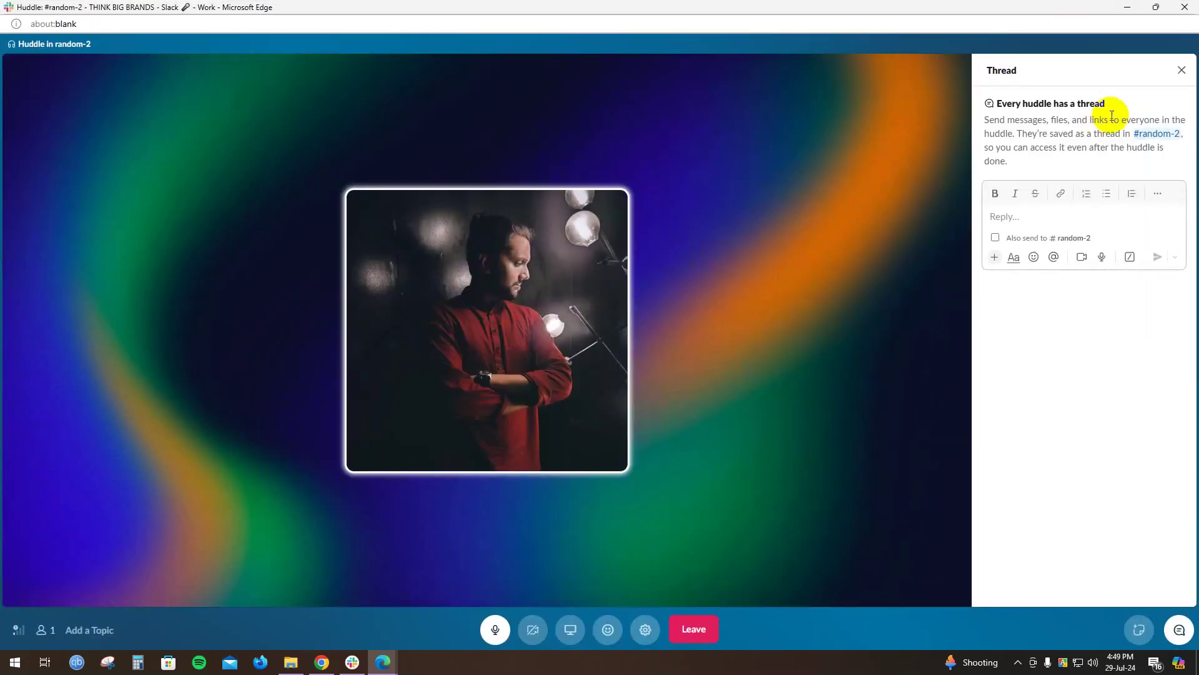
Close the Thread panel so only the video tile shows in the huddle window
{"action": "left_click", "coordinate": [1181, 72]}
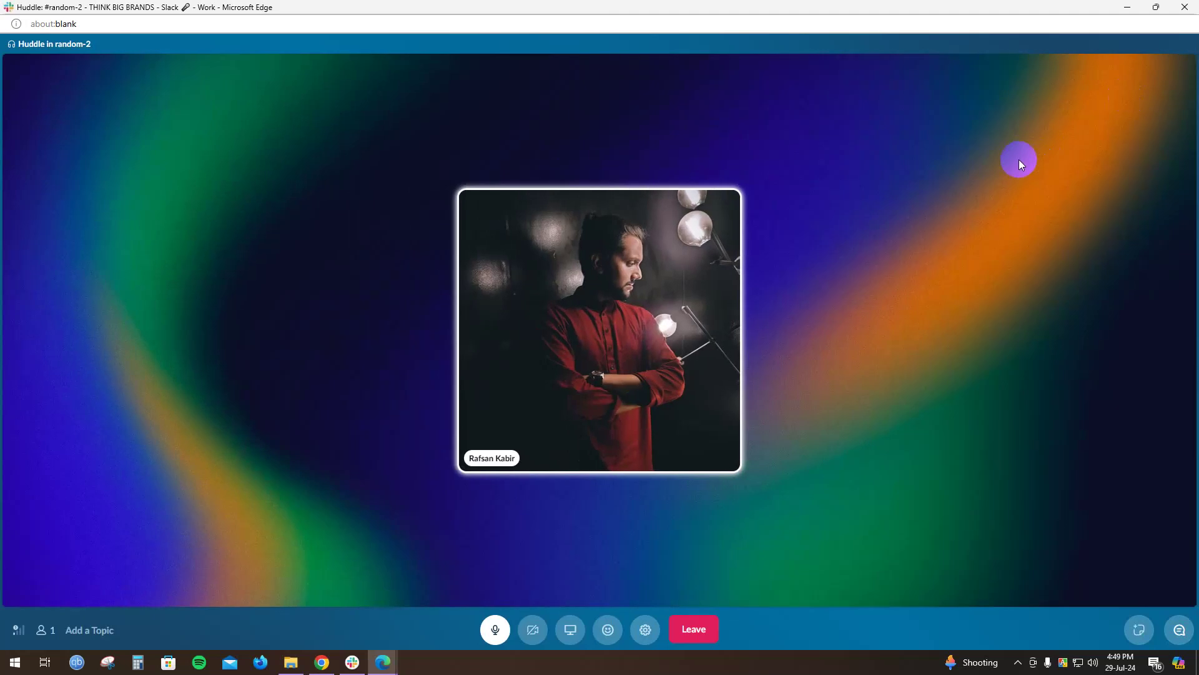